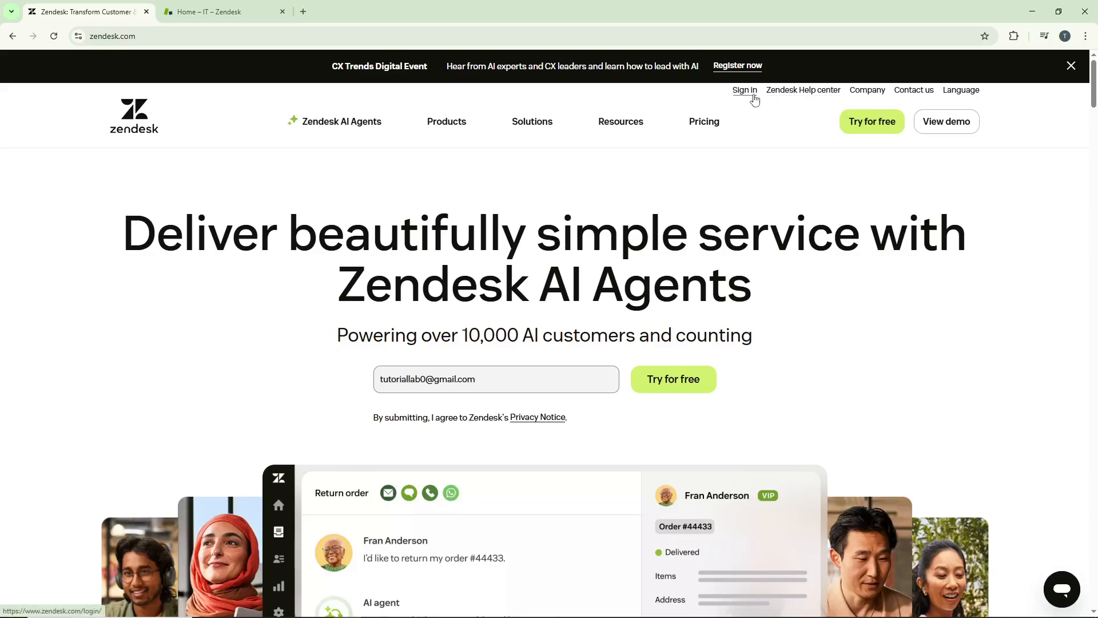
Go to the Views settings under the Workspaces agent tools in Admin Center and start creating a new view.
key("ctrl+Tab")
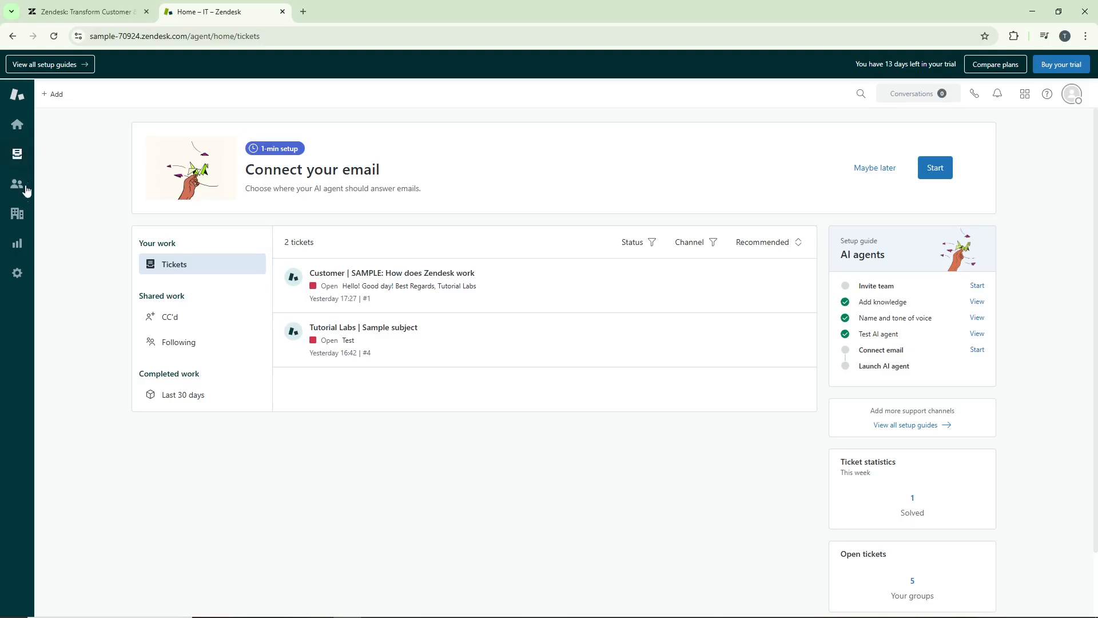
left_click(18, 278)
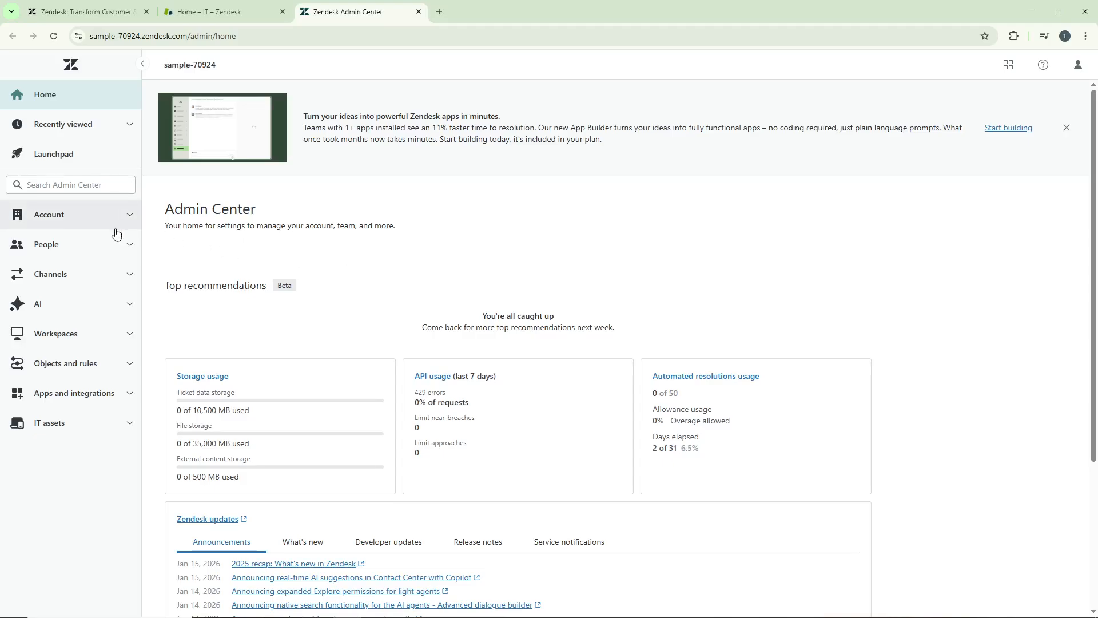
left_click(89, 342)
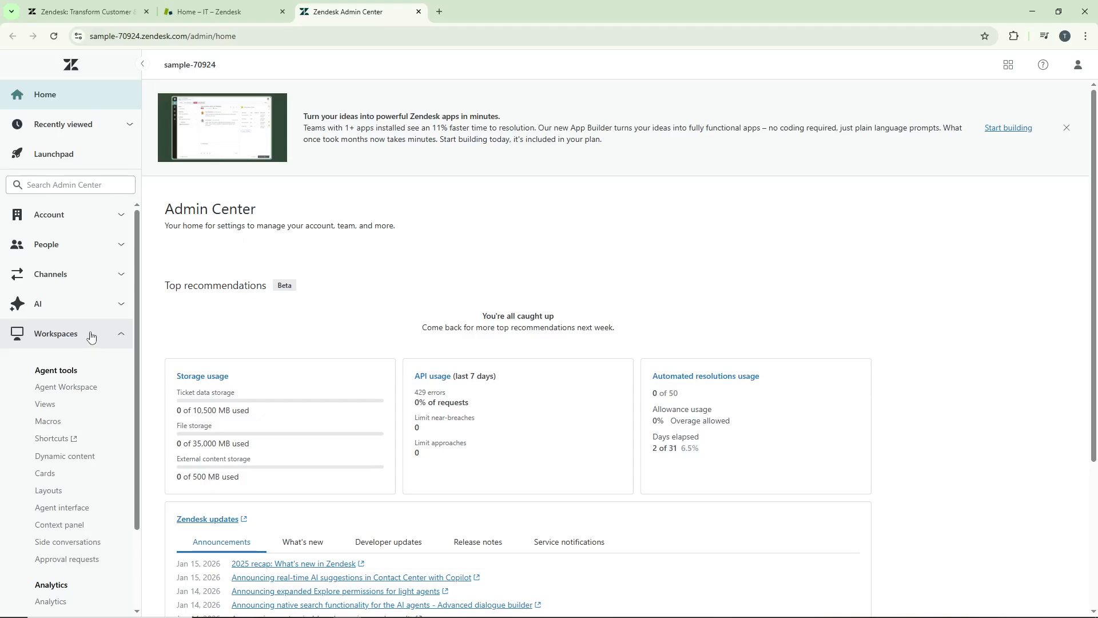
left_click(95, 401)
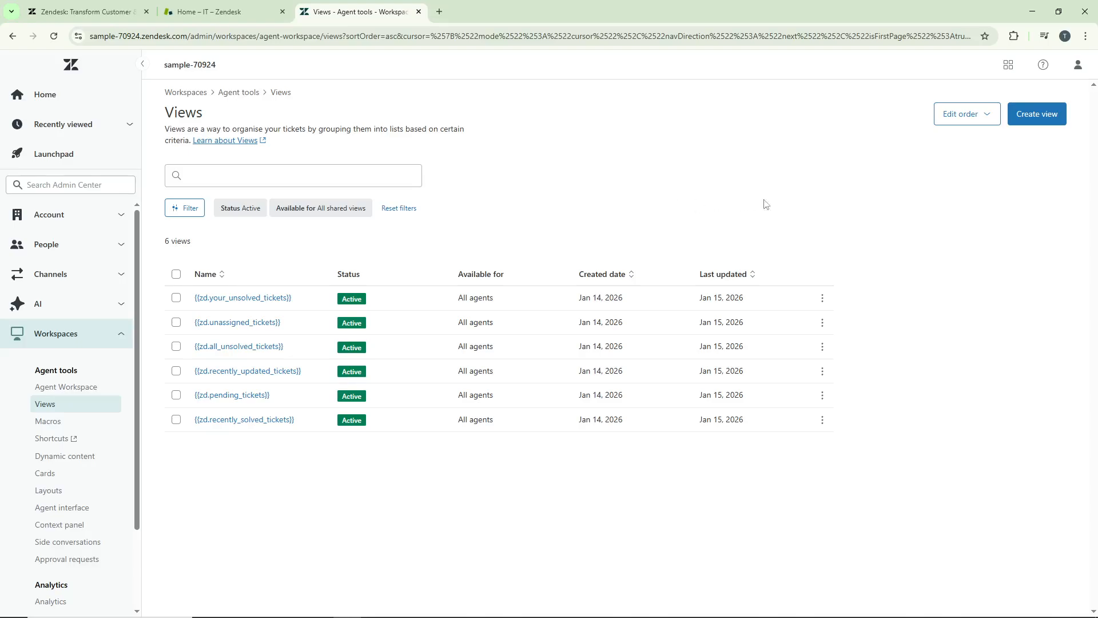
left_click(1041, 122)
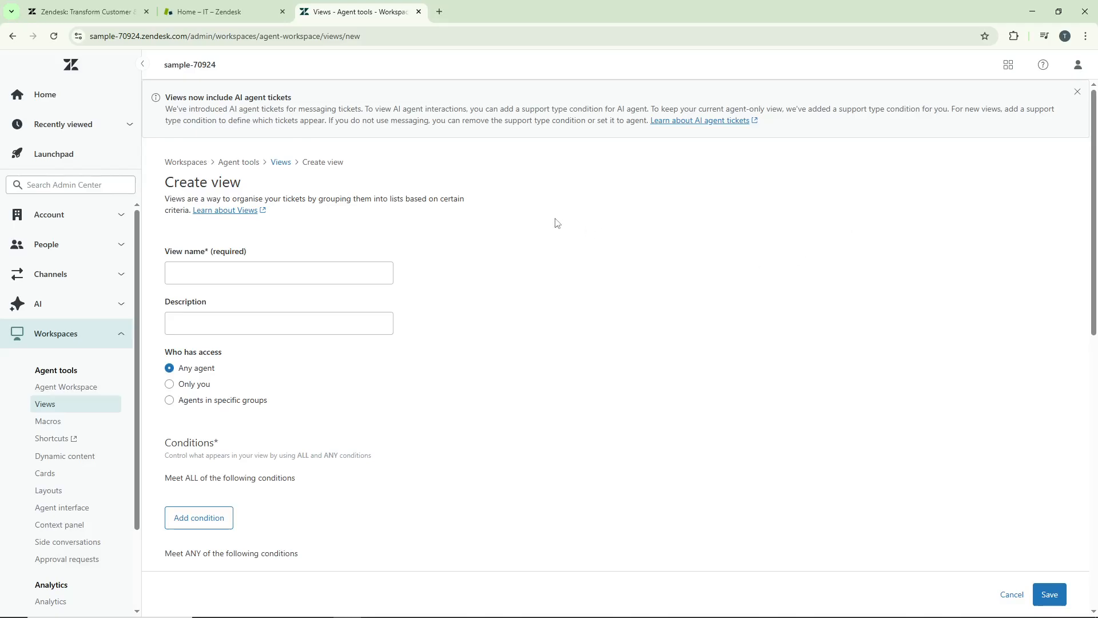
Name the new view "Sample View" and enter "Test" as its description.
left_click(319, 276)
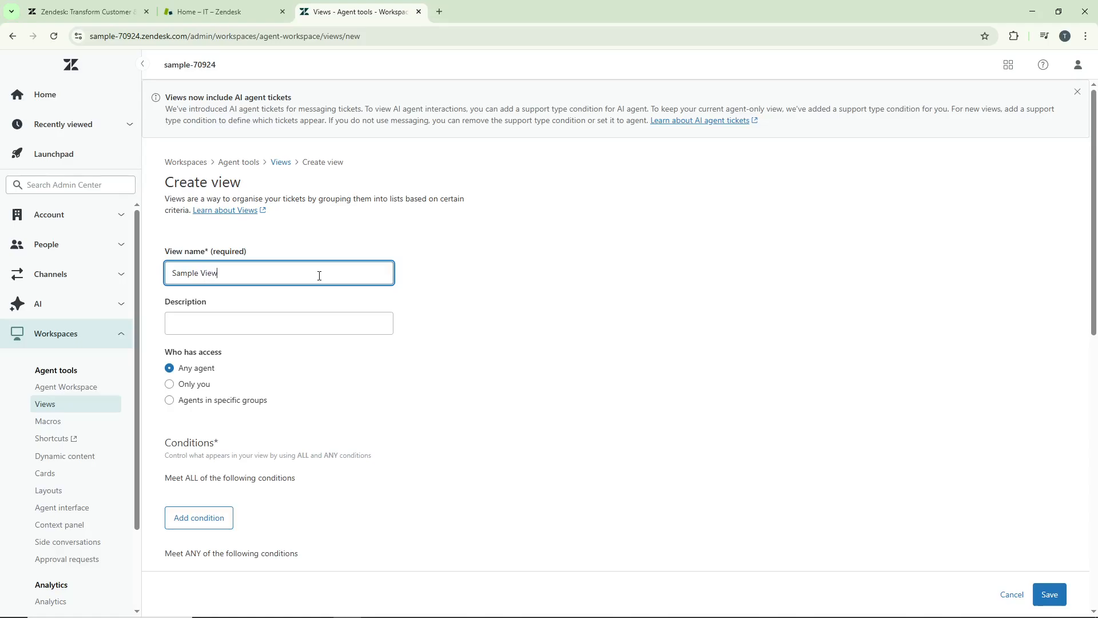
left_click(425, 285)
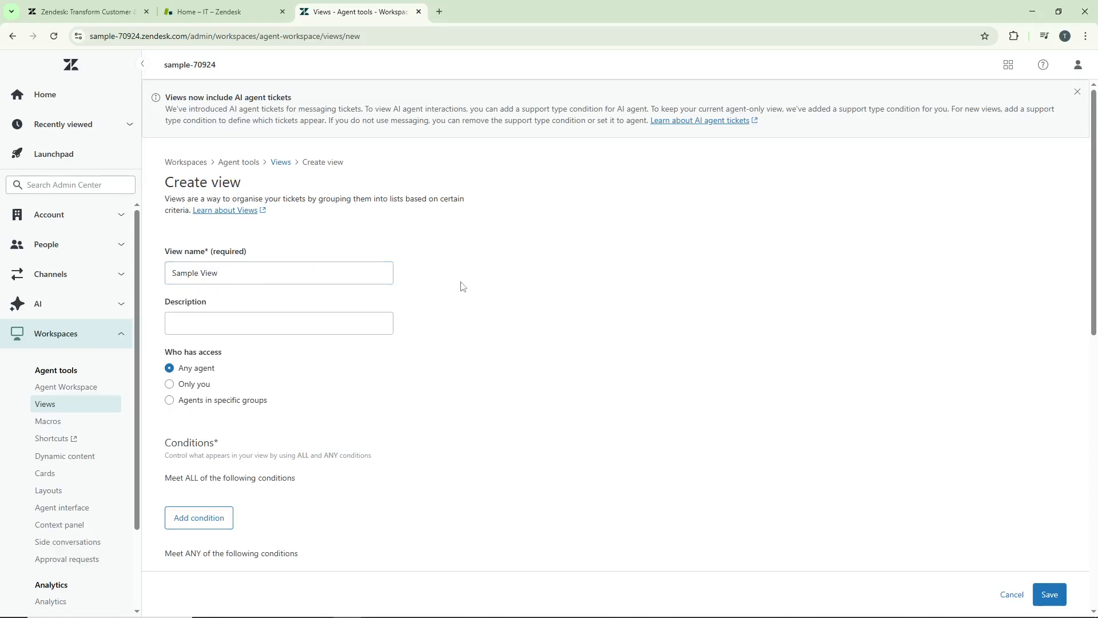
left_click(322, 319)
left_click(323, 319)
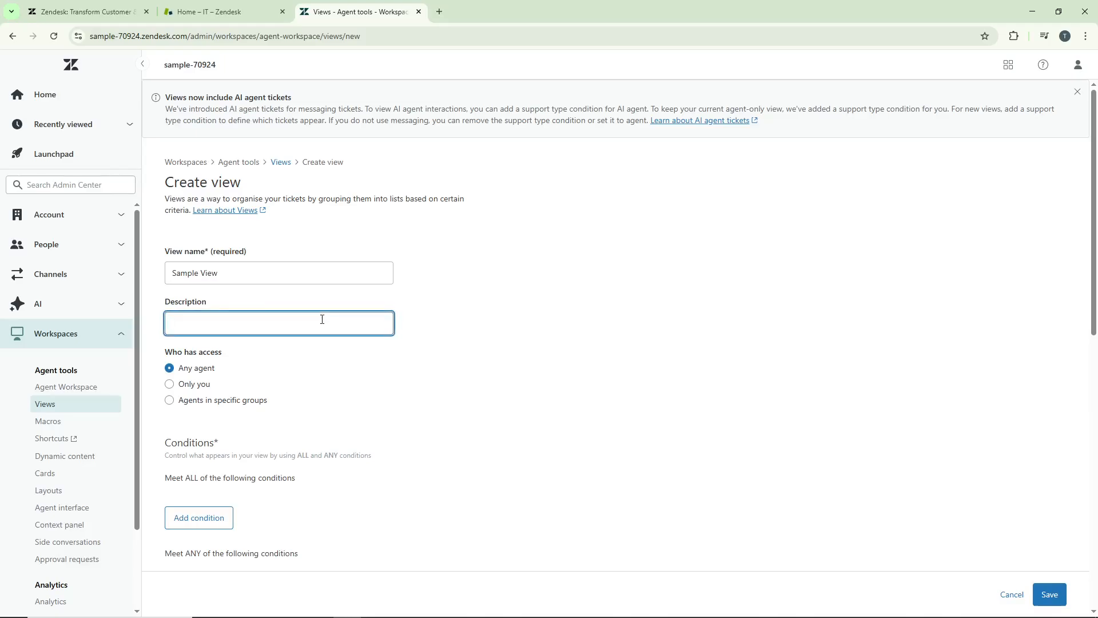
left_click(326, 308)
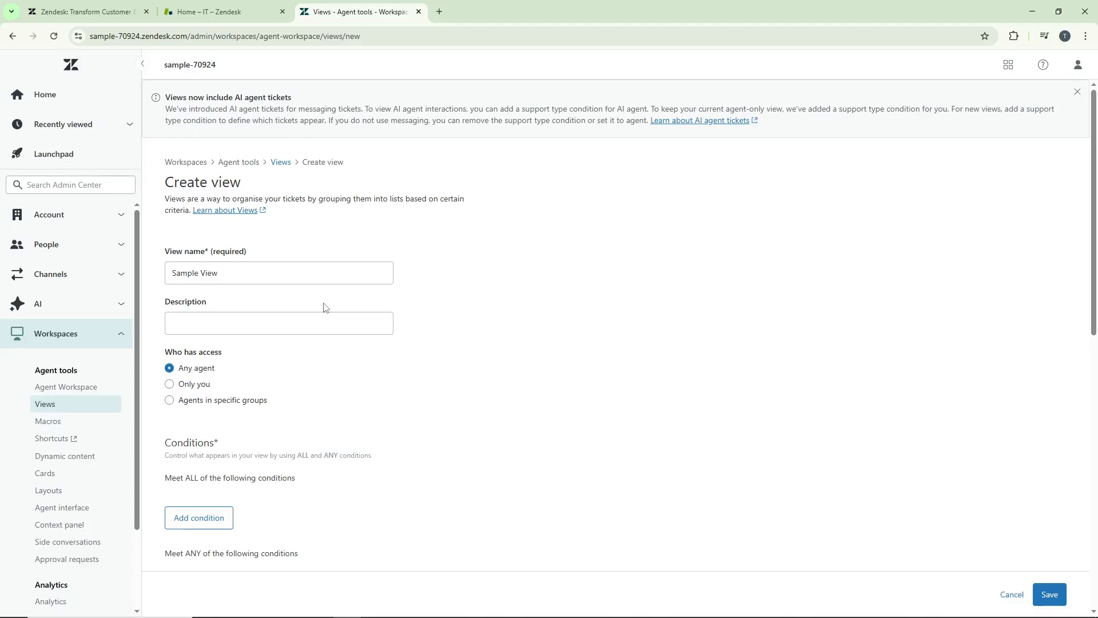
left_click(324, 315)
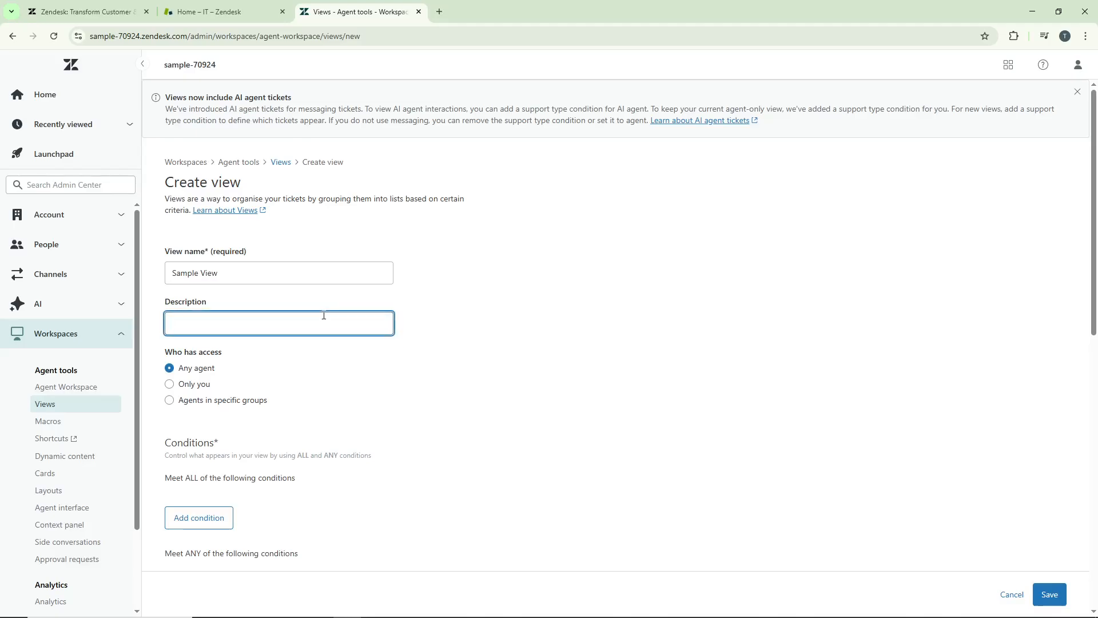
type("Test")
left_click(367, 361)
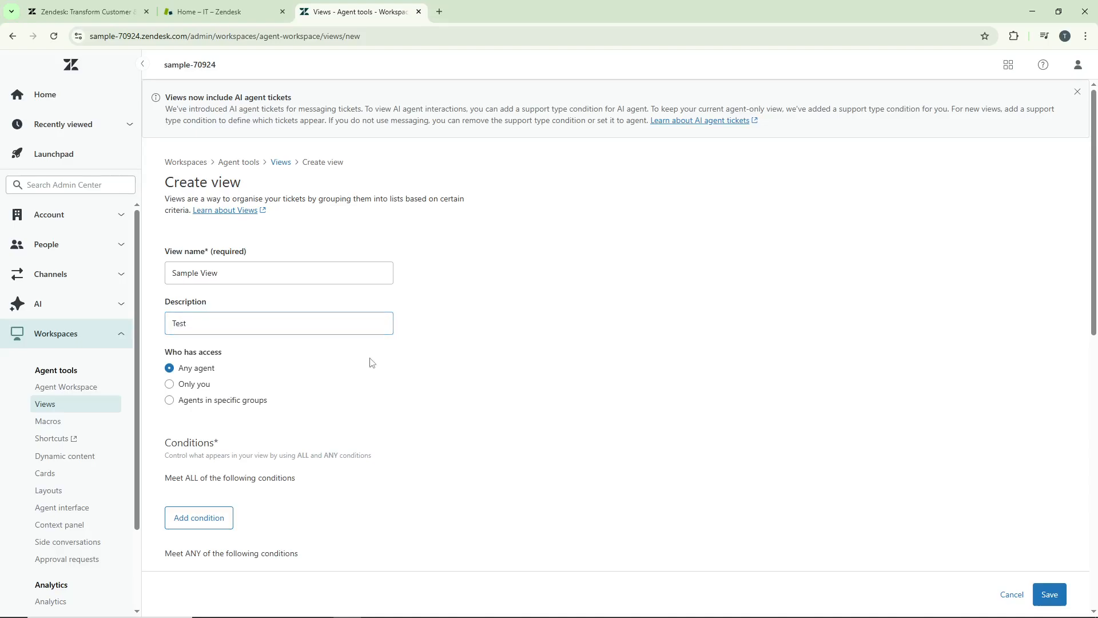
Restrict who has access to the view to "Only you".
scroll(314, 343, "down", 1)
scroll(318, 326, "down", 2)
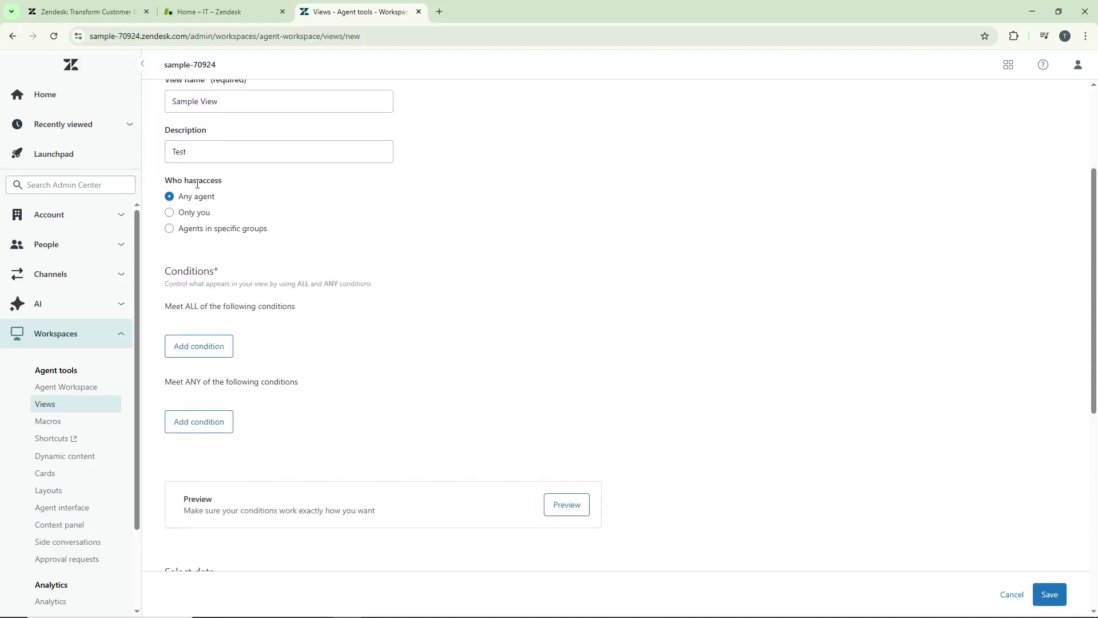
left_click(206, 215)
left_click(211, 229)
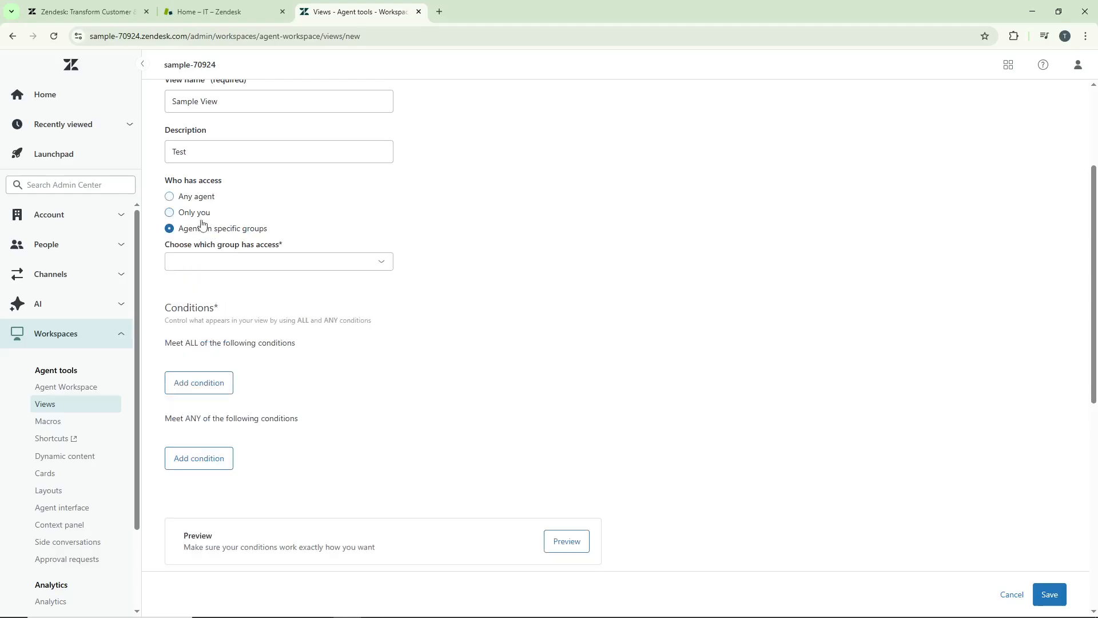
left_click(203, 198)
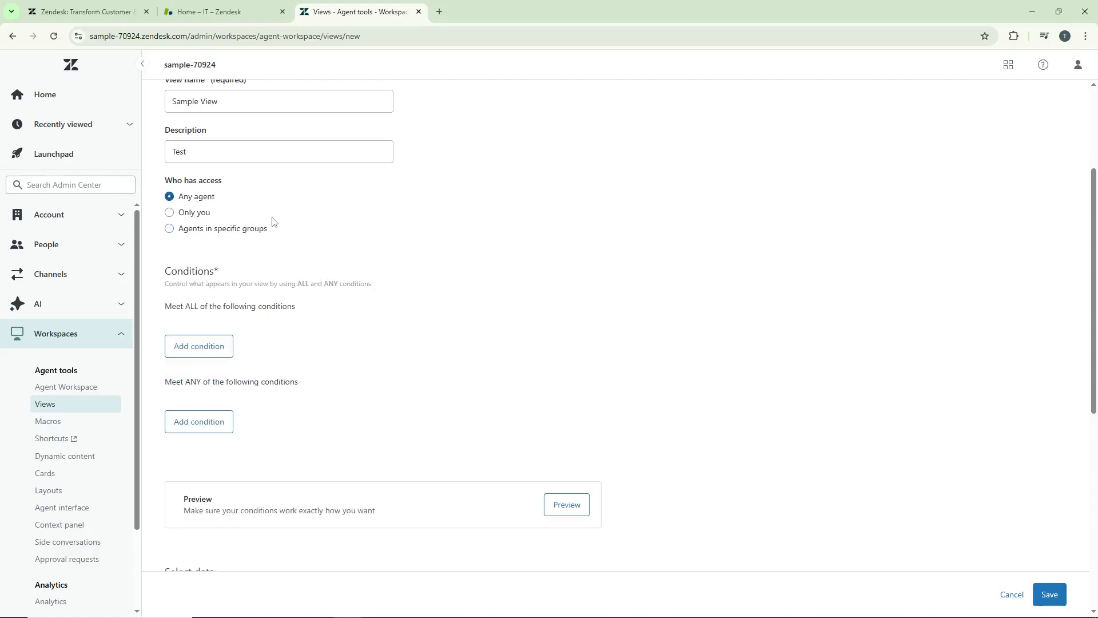
scroll(318, 237, "down", 1)
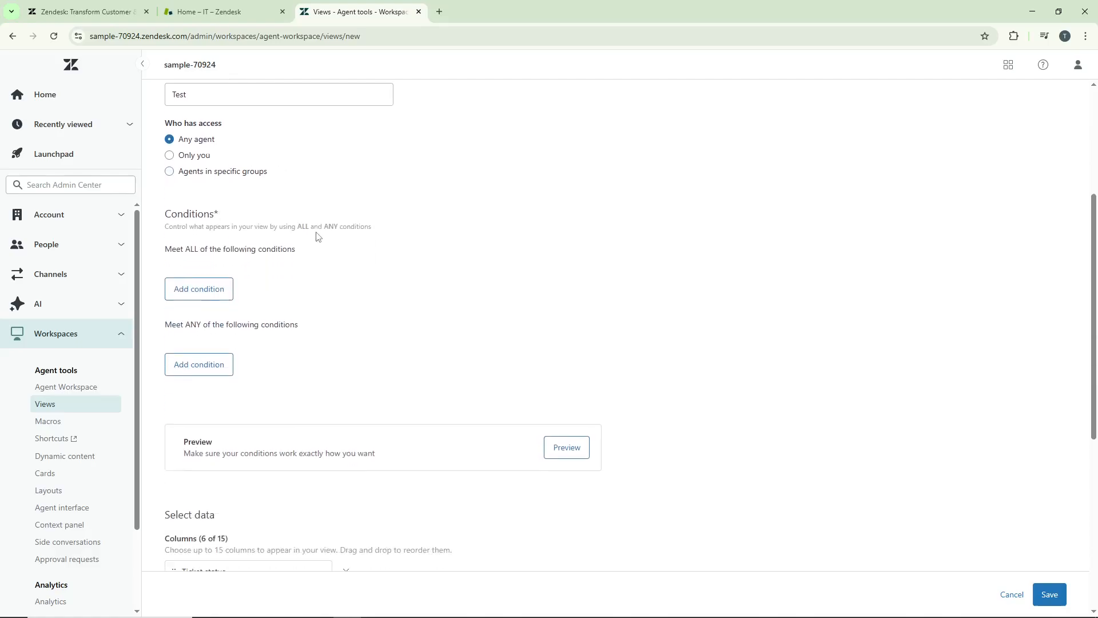
scroll(319, 237, "up", 1)
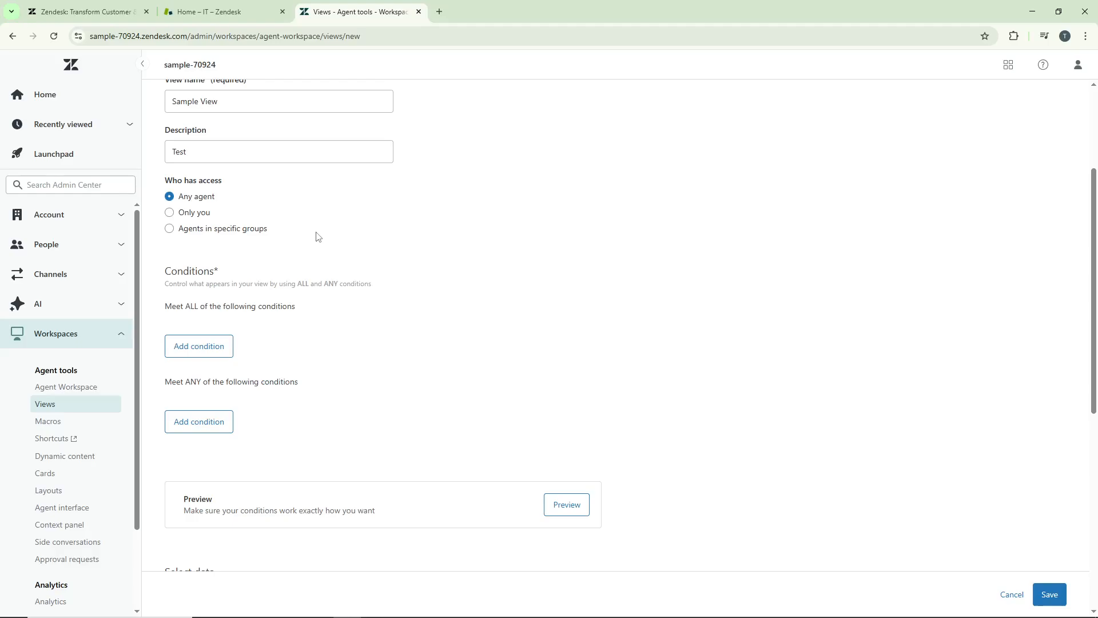
left_click(199, 215)
Add a condition under "Meet ALL of the following conditions" with Ticket > Assignee, operator Is and value (requester).
scroll(322, 241, "down", 1)
scroll(323, 241, "down", 1)
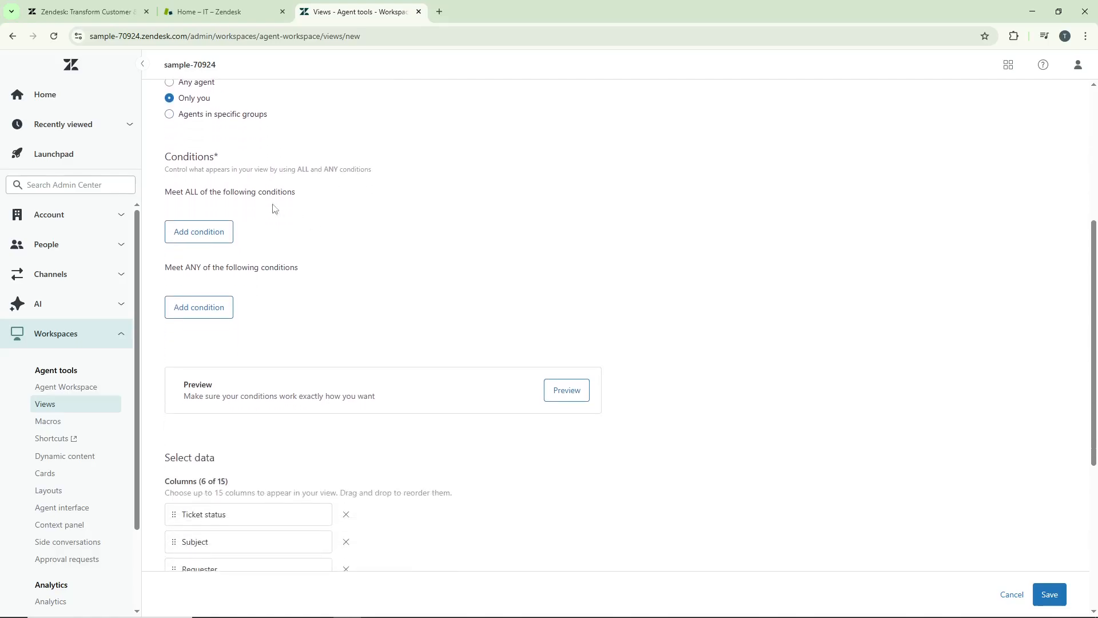
left_click(212, 235)
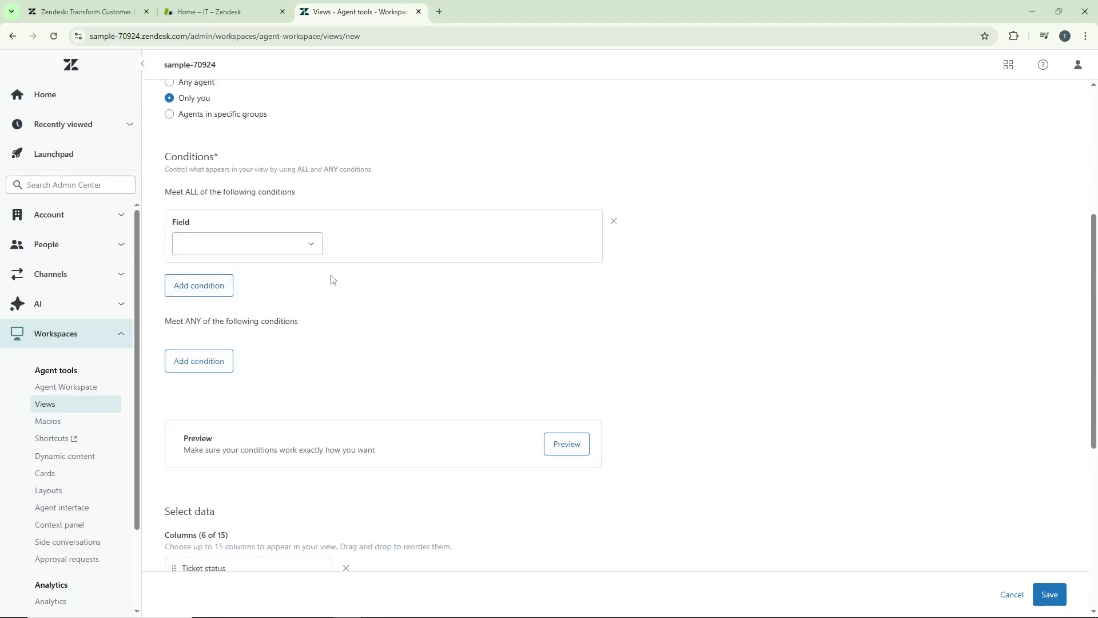
left_click(278, 239)
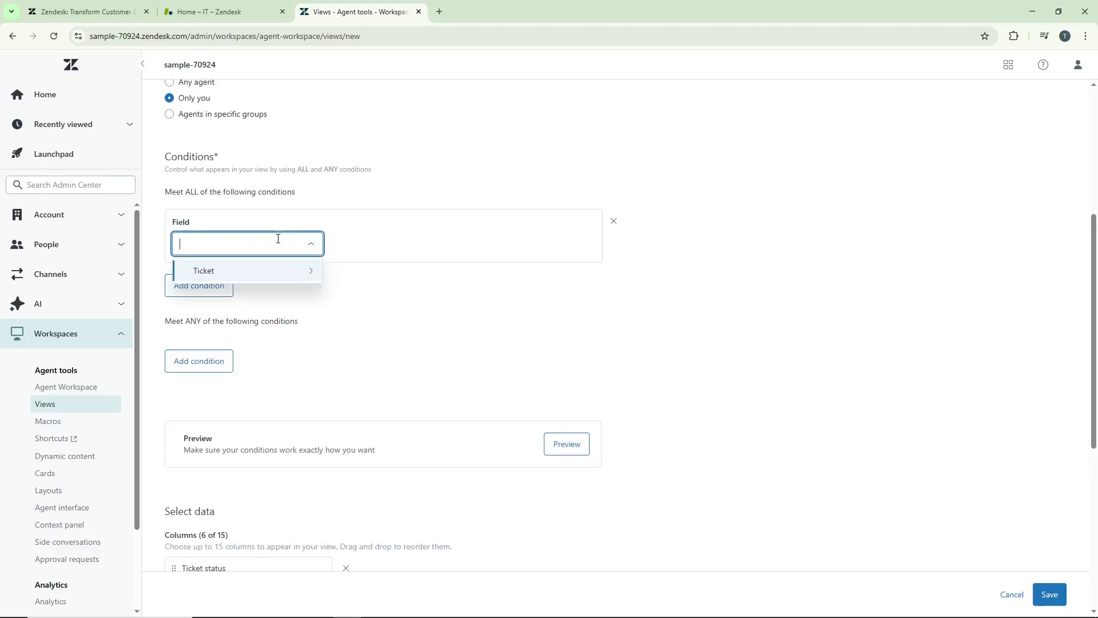
left_click(258, 274)
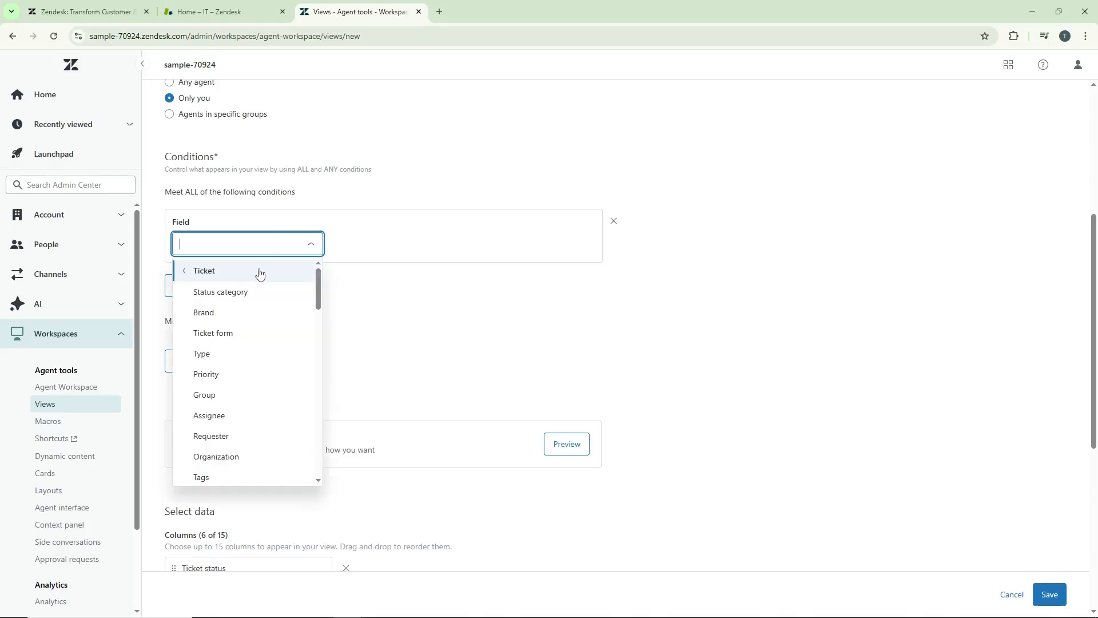
left_click(233, 415)
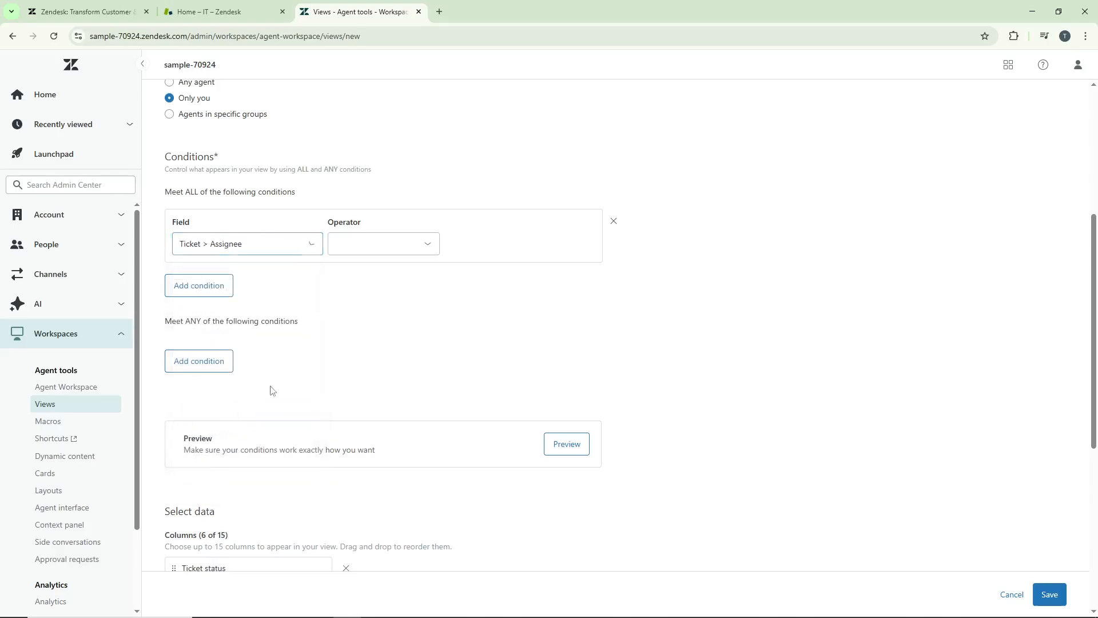
left_click(406, 245)
left_click(410, 274)
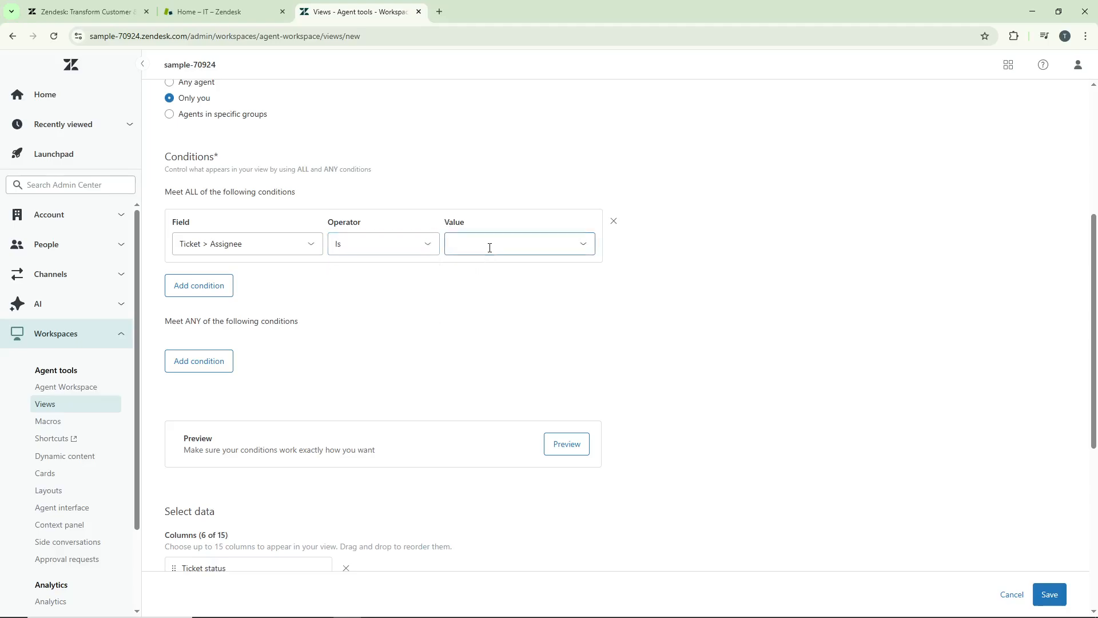
left_click(490, 248)
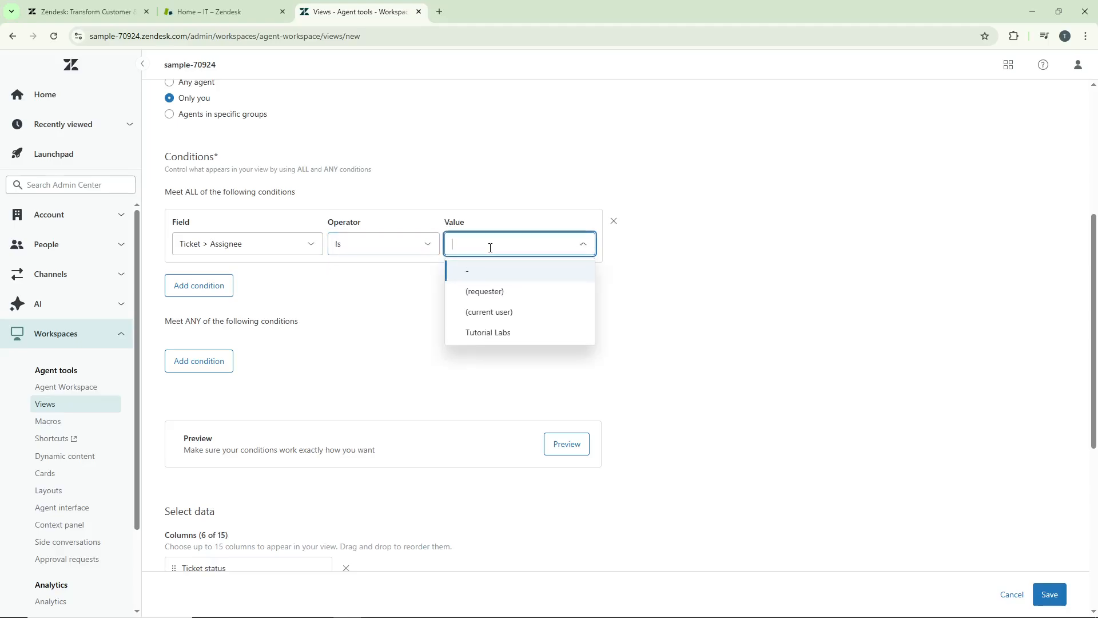
left_click(528, 293)
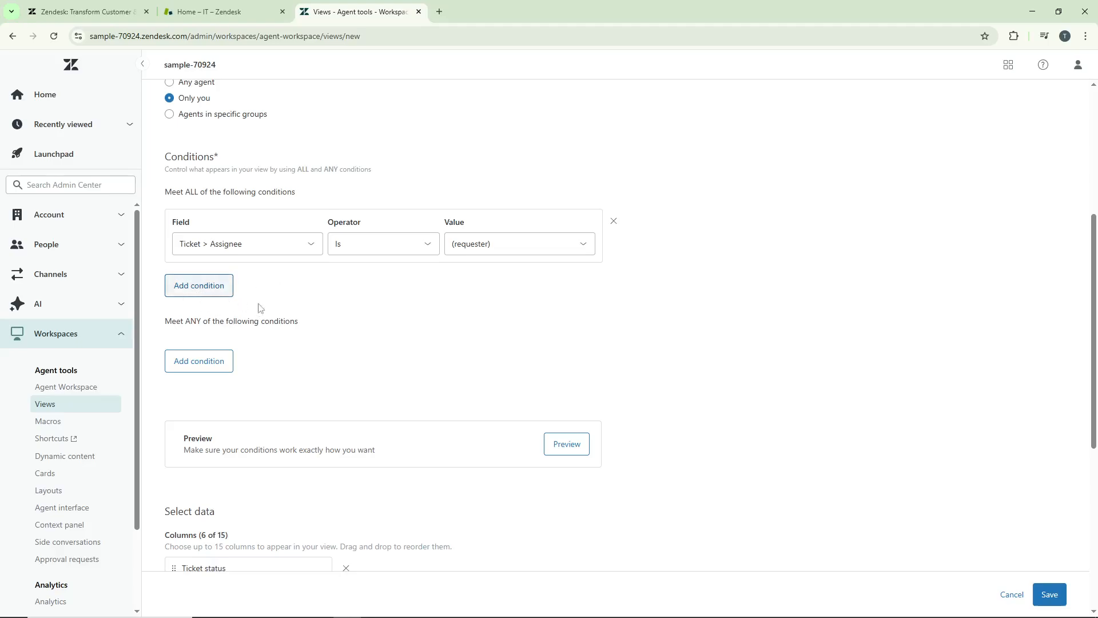
Reorder the view's columns so that ID comes first, above Ticket status.
scroll(333, 306, "down", 1)
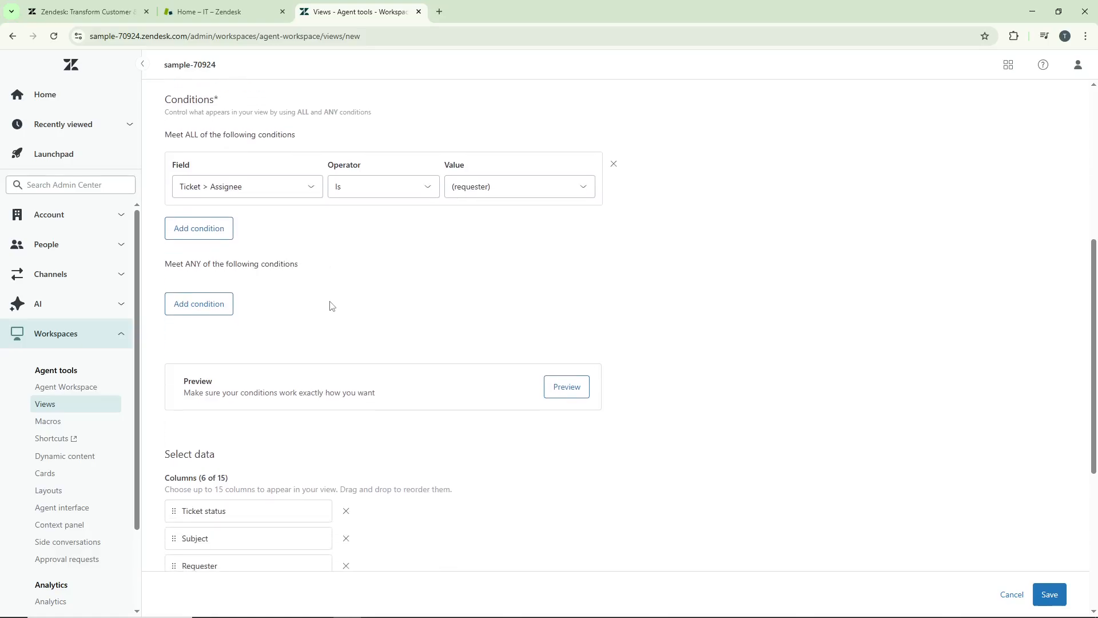
scroll(332, 303, "down", 1)
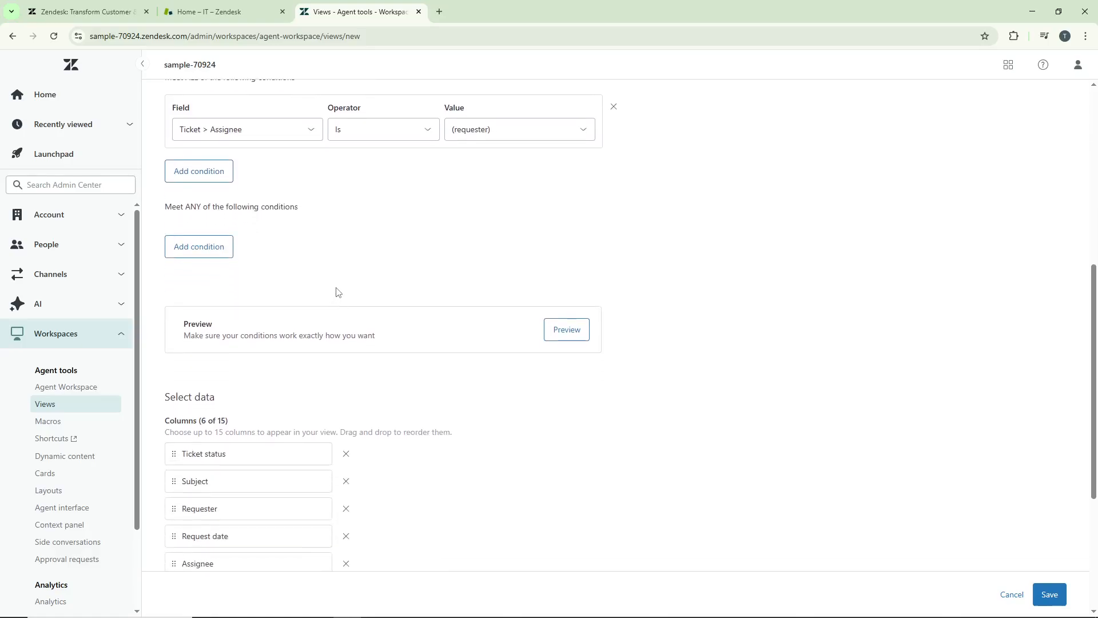
scroll(337, 292, "down", 3)
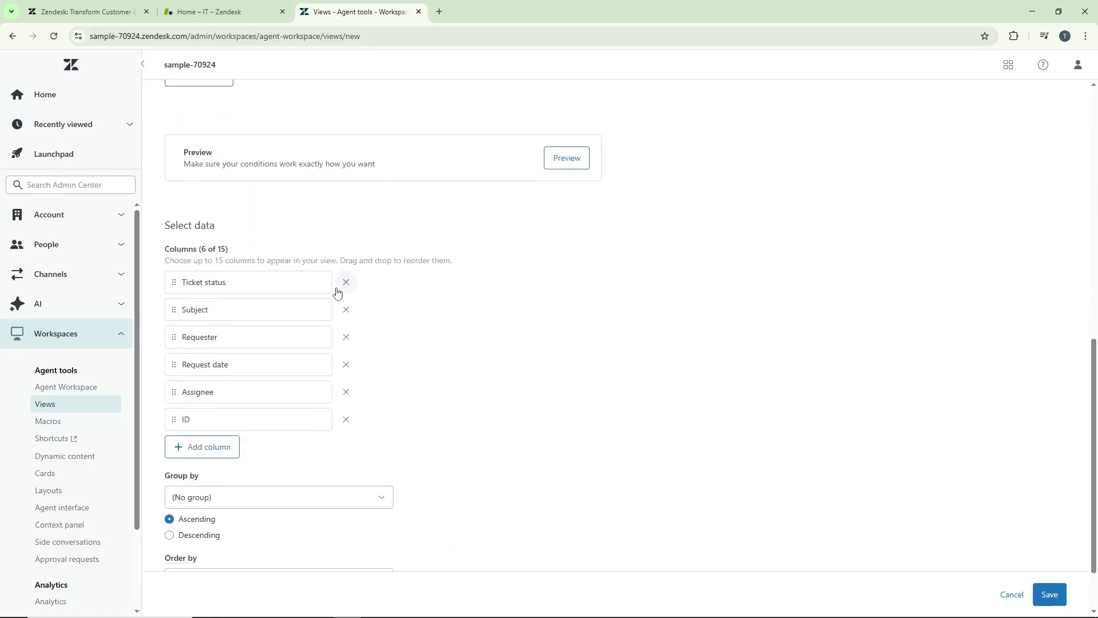
scroll(337, 292, "down", 1)
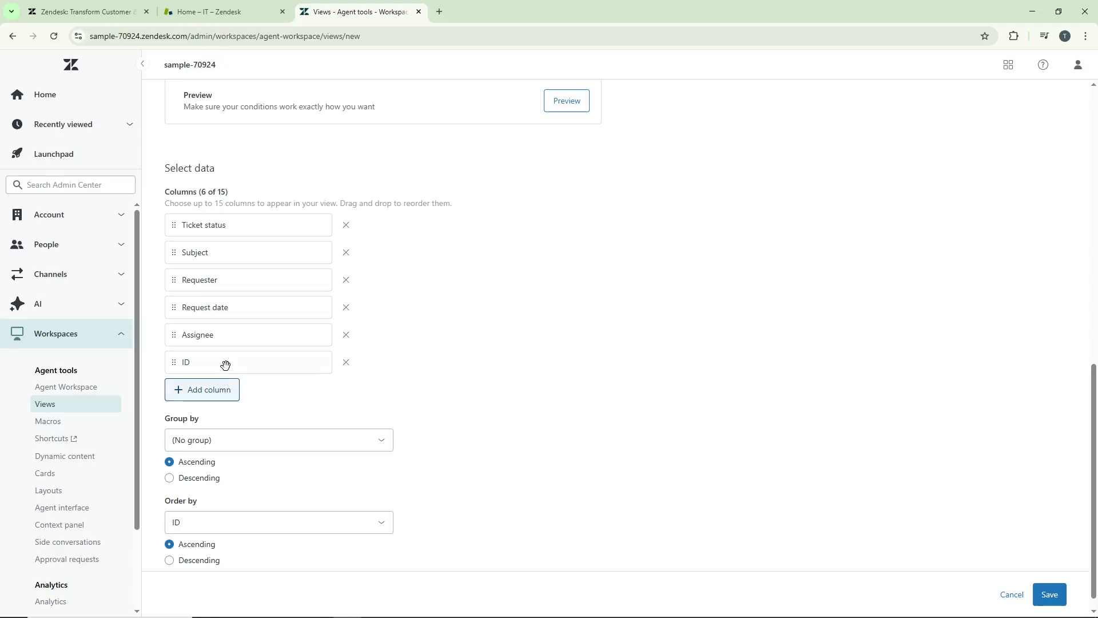
left_click_drag(229, 365, 231, 218)
Keep the view at no group with ascending order, order it by ID ascending, and save the view.
scroll(276, 351, "down", 1)
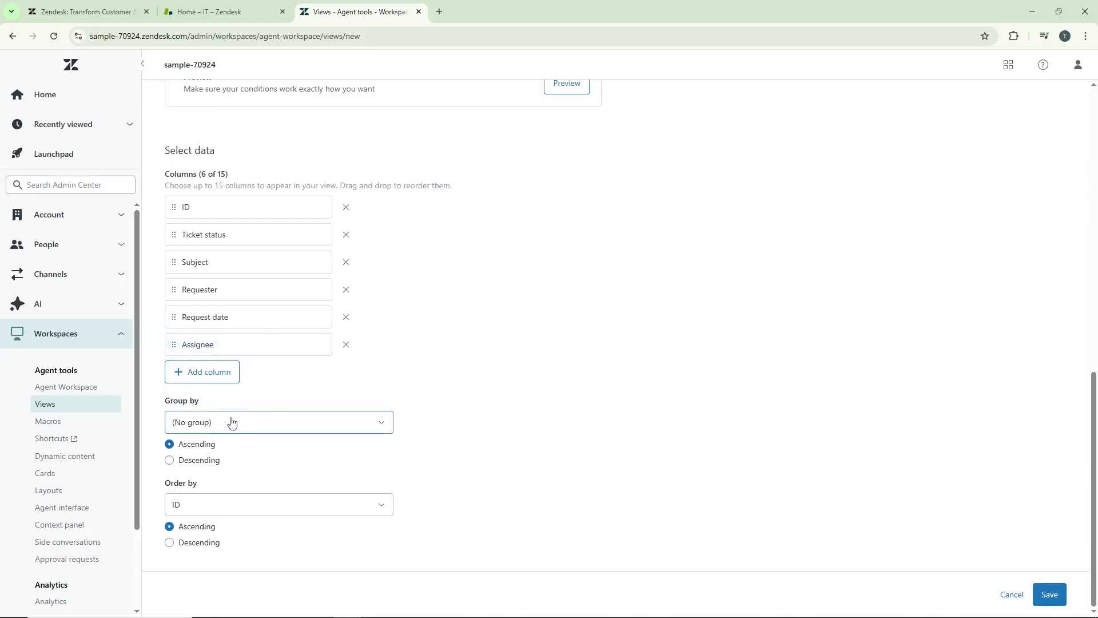
left_click(282, 422)
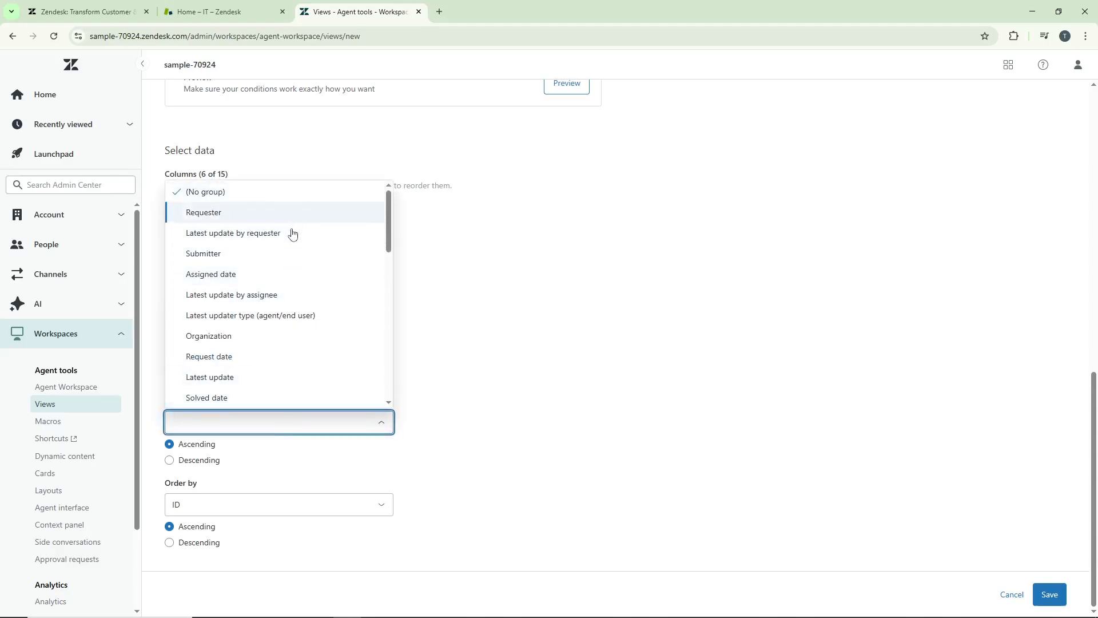
left_click(448, 351)
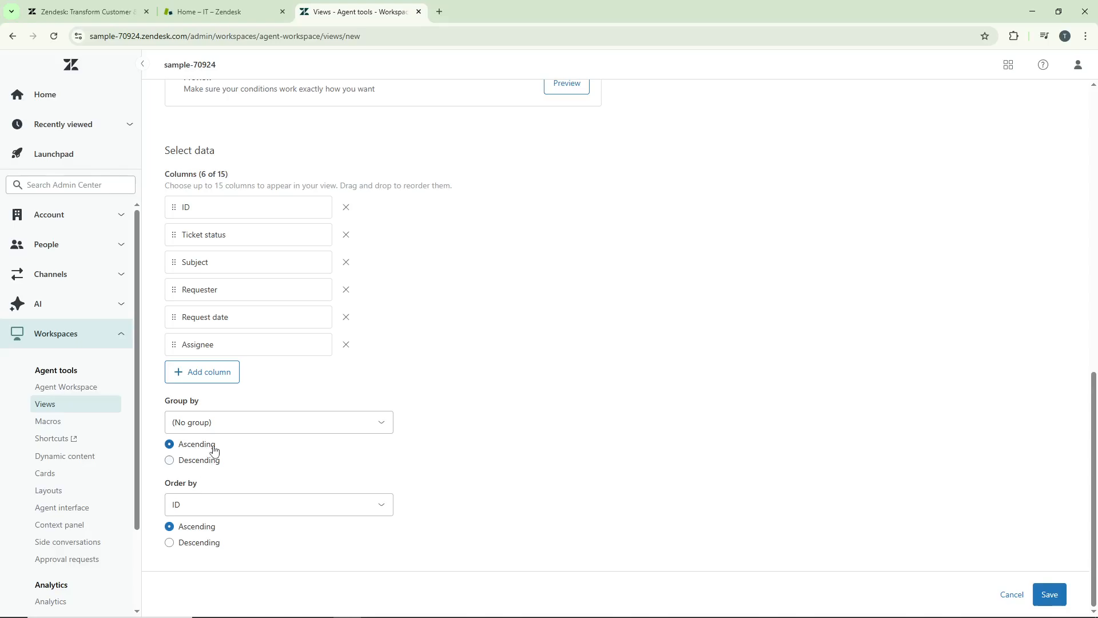
left_click(214, 456)
left_click(213, 447)
left_click(320, 508)
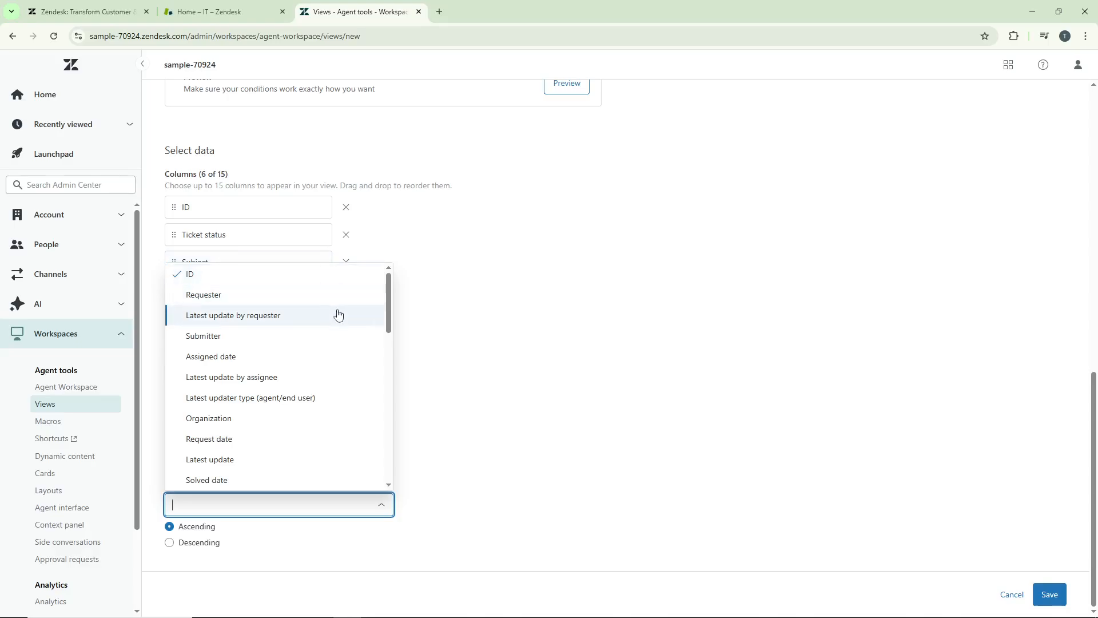
left_click(329, 280)
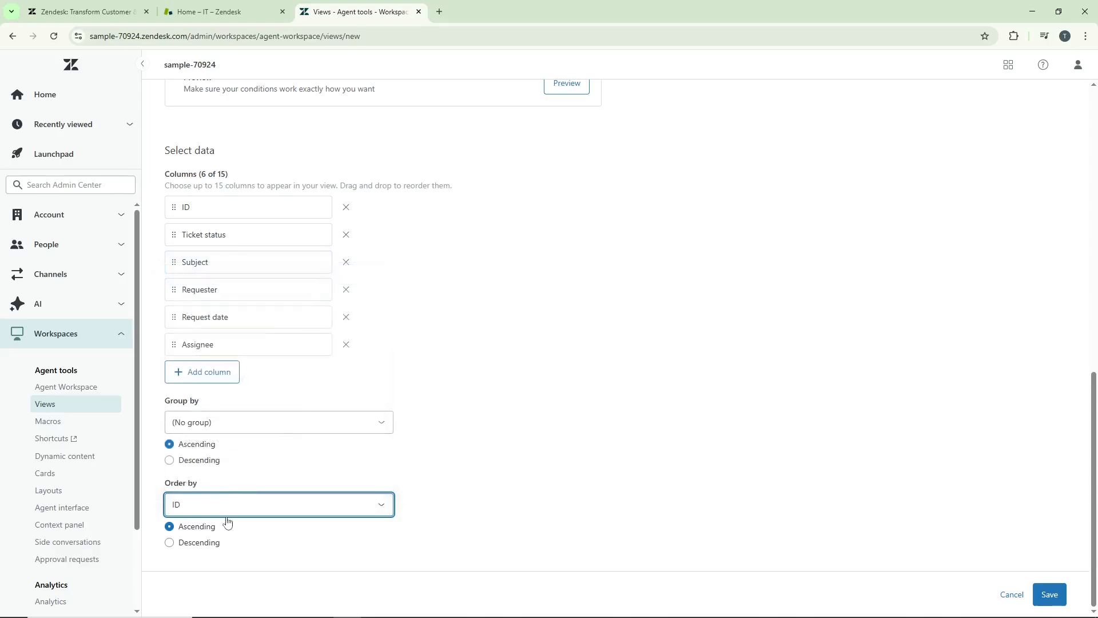
left_click(472, 433)
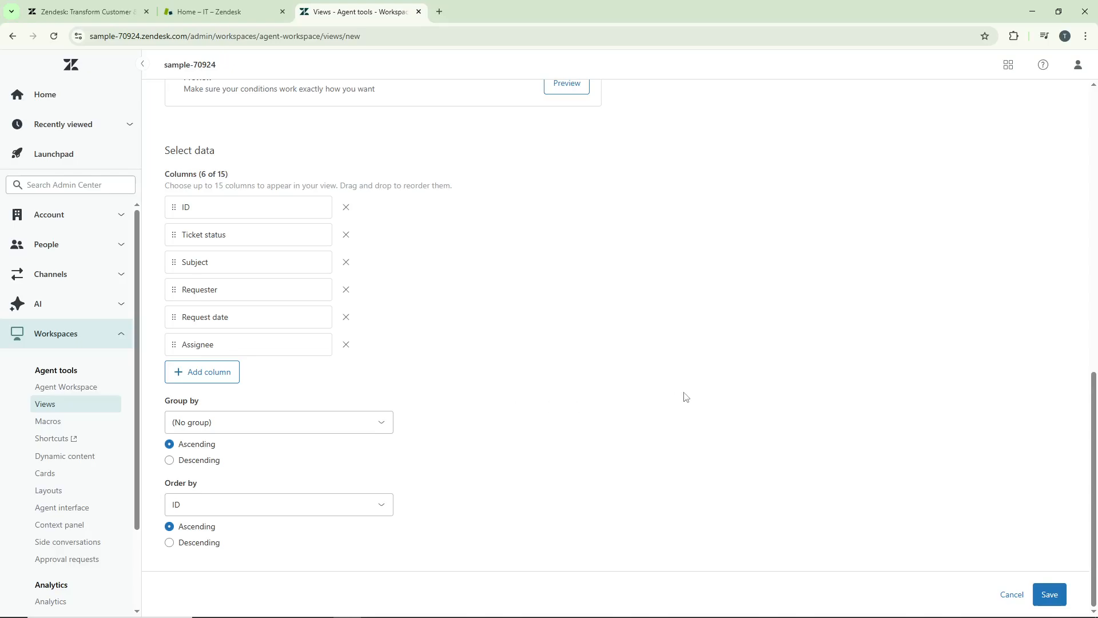
left_click(1053, 596)
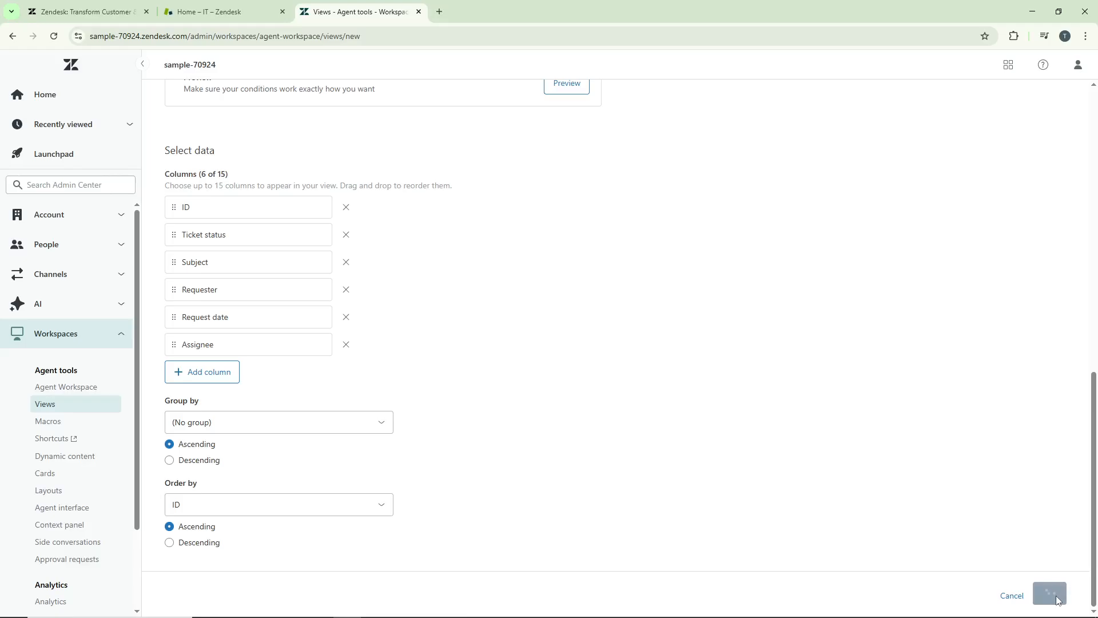